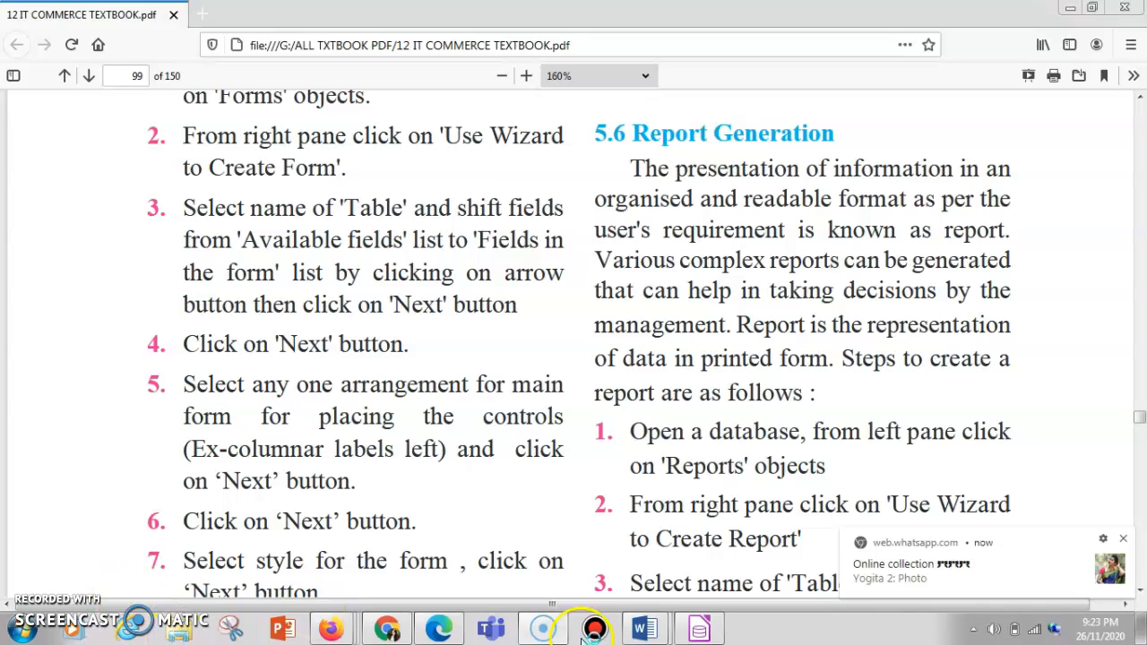
# - Switch to EMPLOYEE DATABASE in LibreOffice Base and start the wizard for creating a report
pyautogui.click(1125, 537)
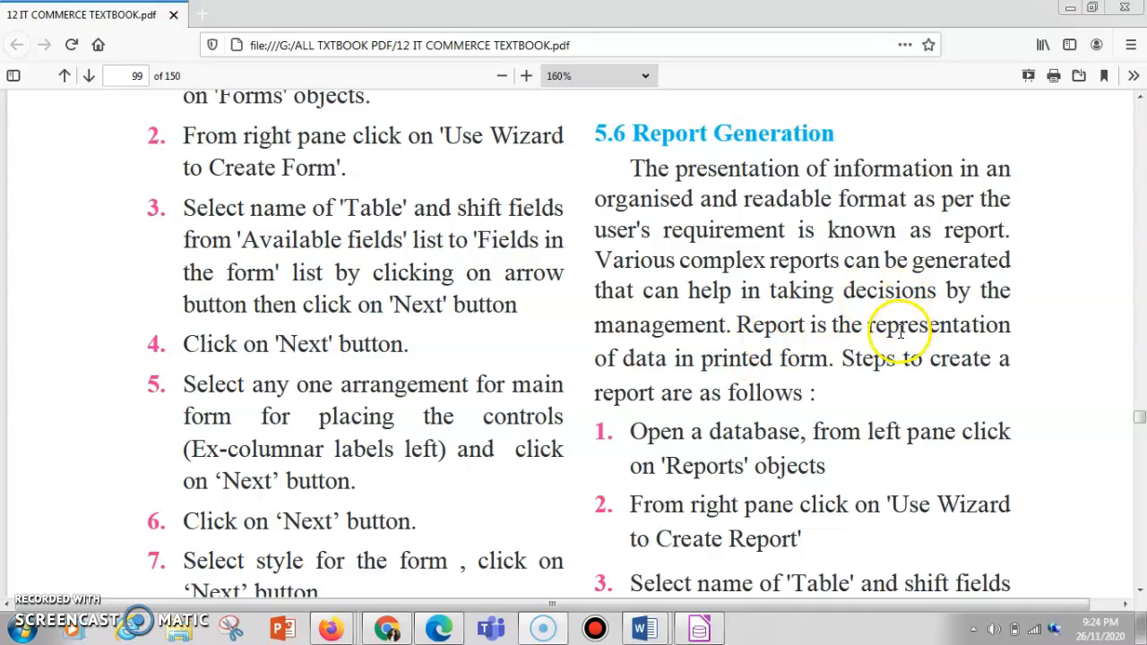
pyautogui.click(705, 631)
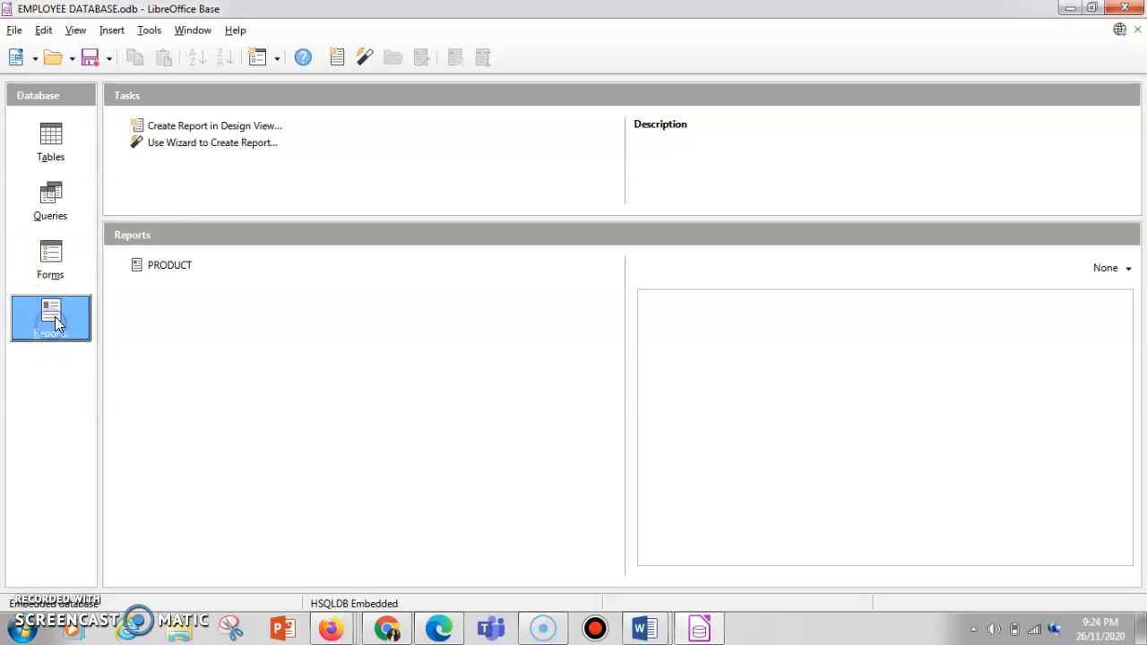
pyautogui.click(172, 149)
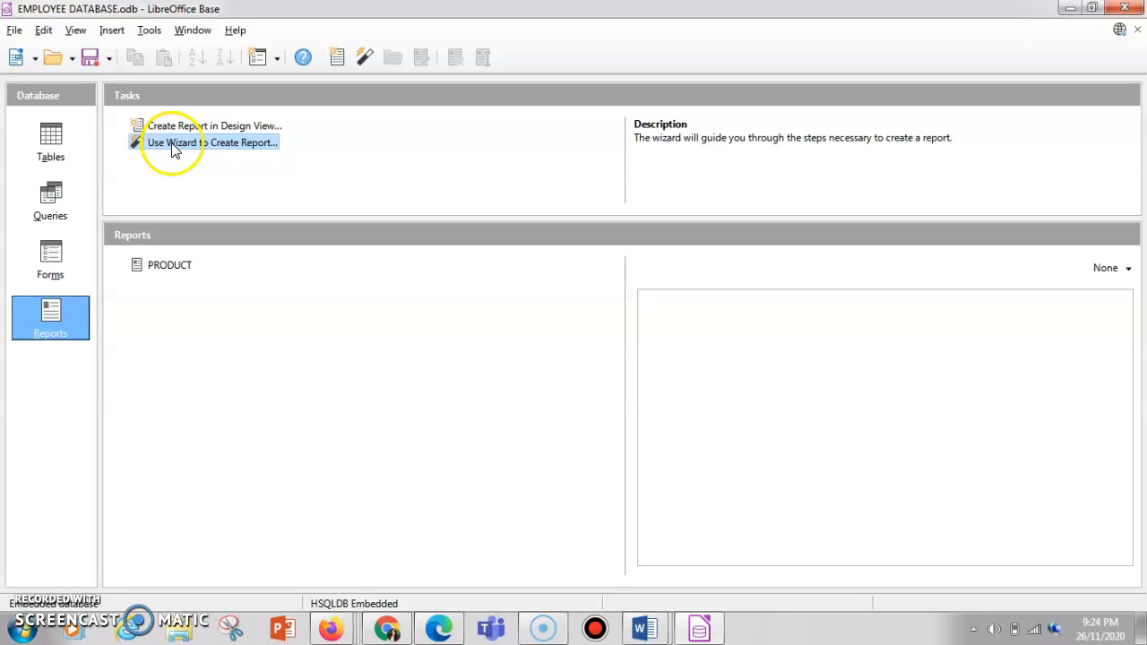
pyautogui.doubleClick(174, 147)
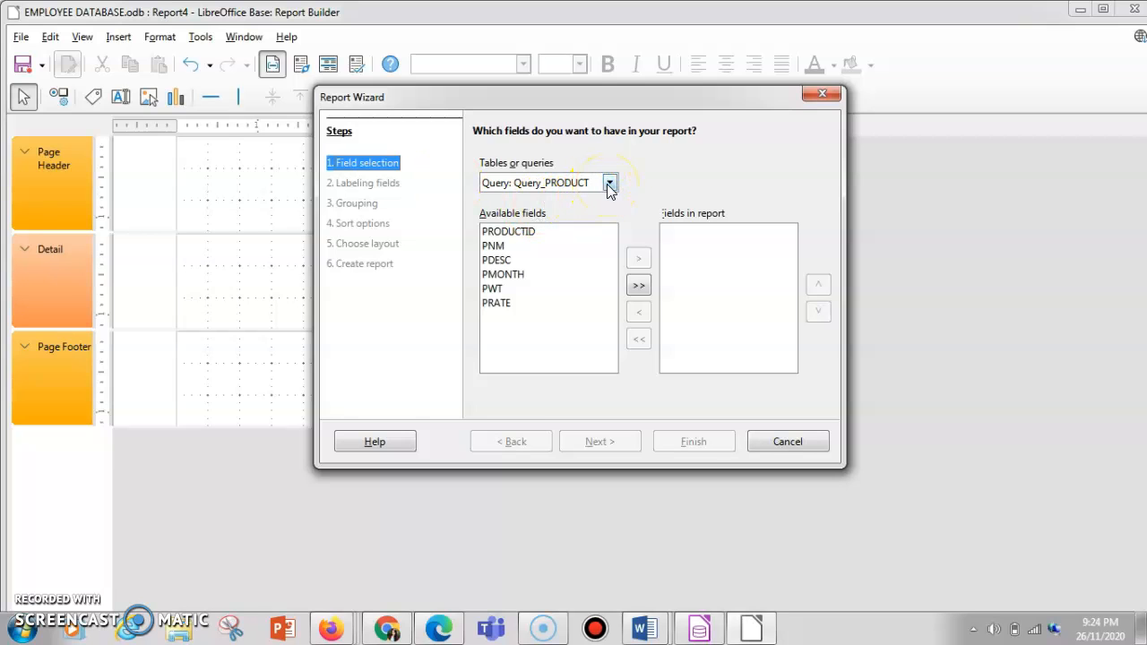
# - Choose the EMP table as the report's source and include all of its fields in the report
pyautogui.click(609, 184)
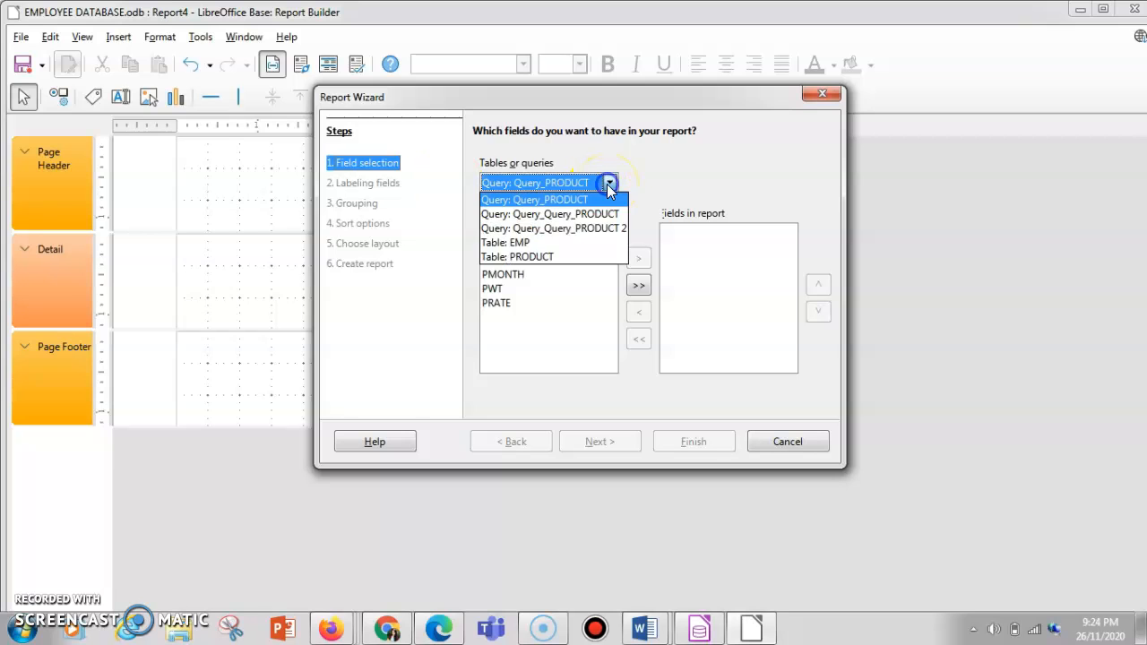
pyautogui.click(542, 257)
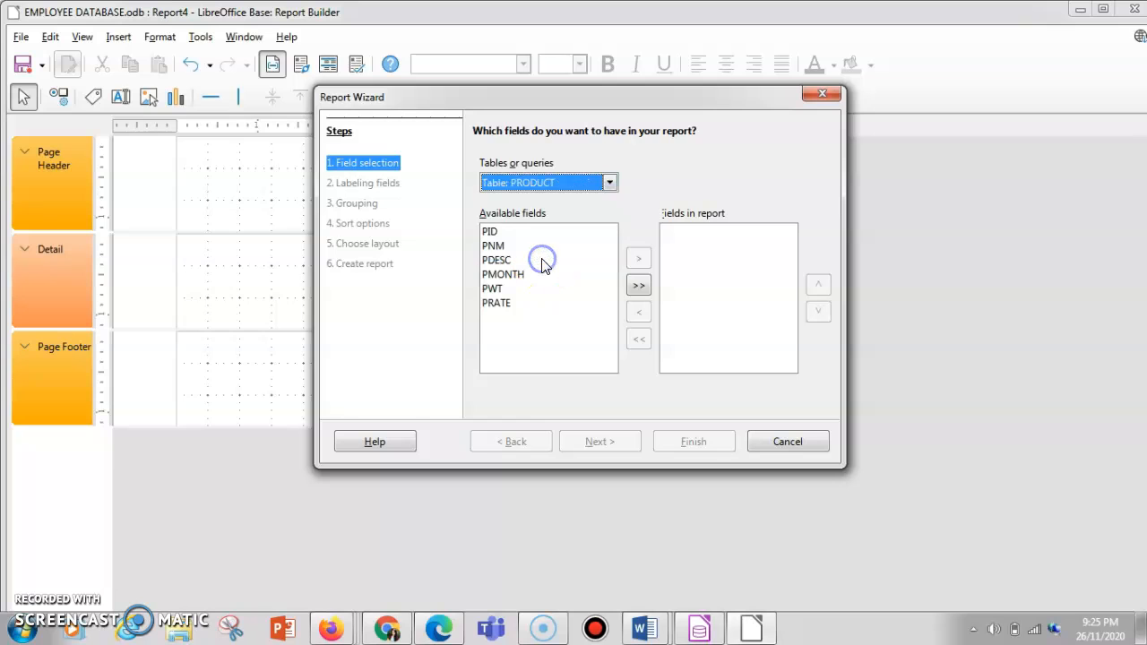
pyautogui.click(609, 184)
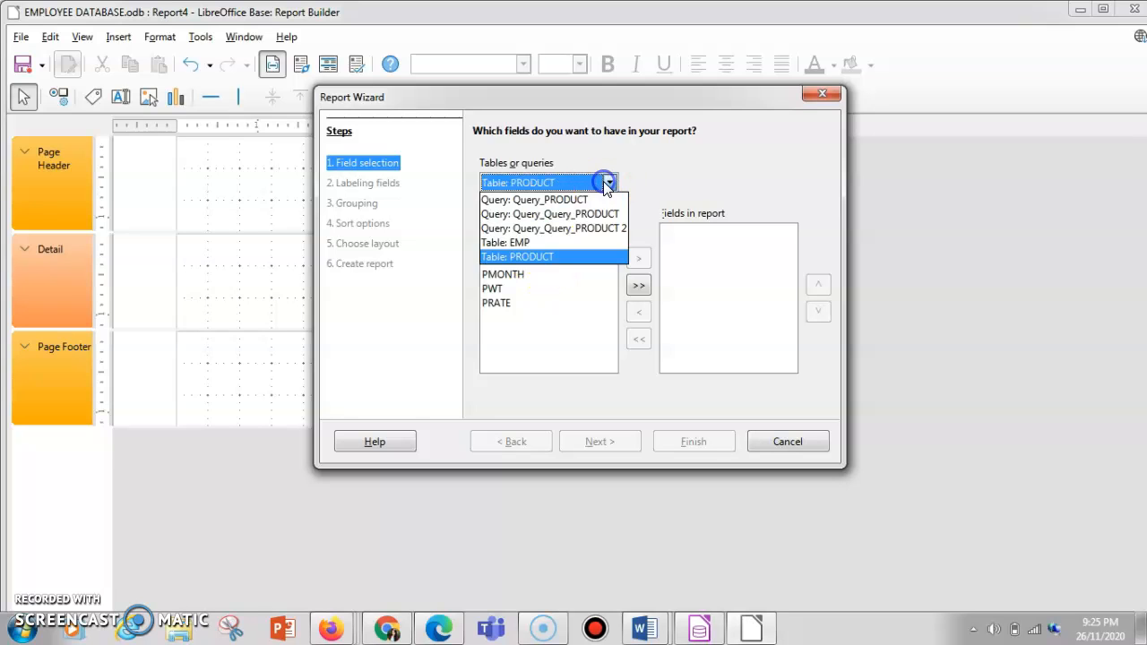
pyautogui.click(521, 244)
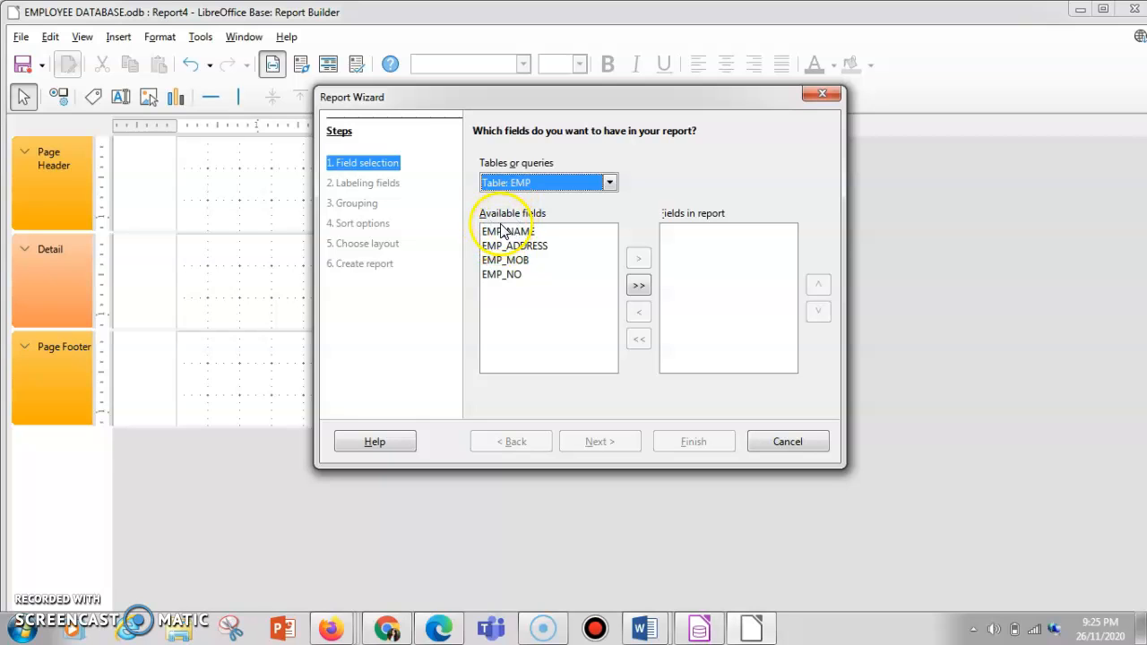
pyautogui.click(632, 283)
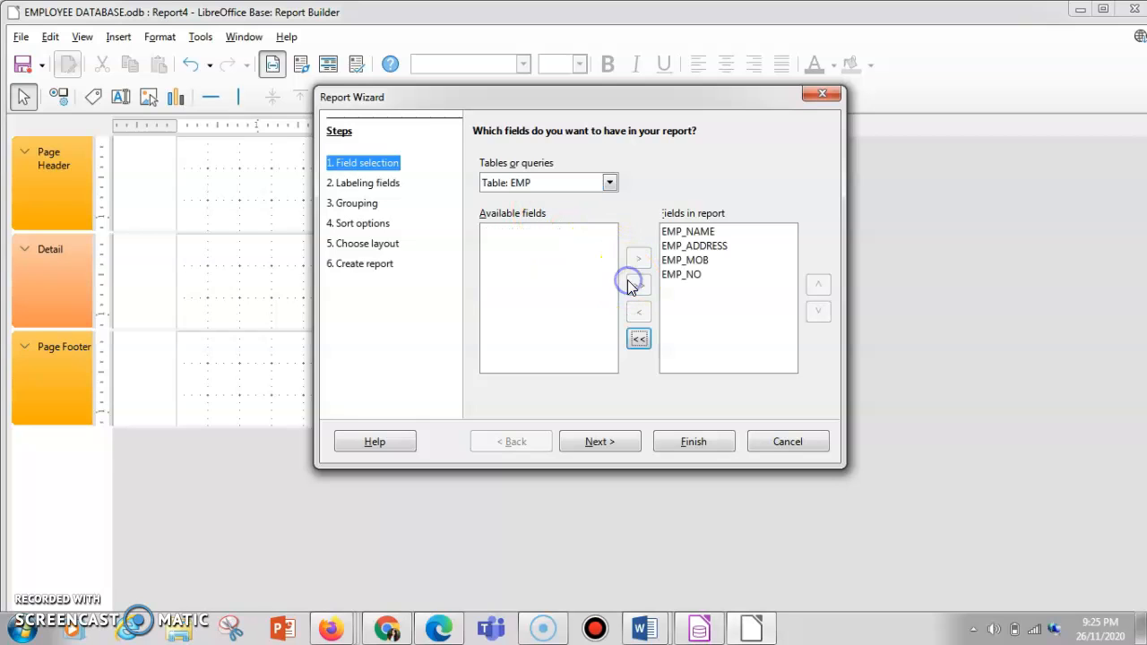
pyautogui.click(590, 445)
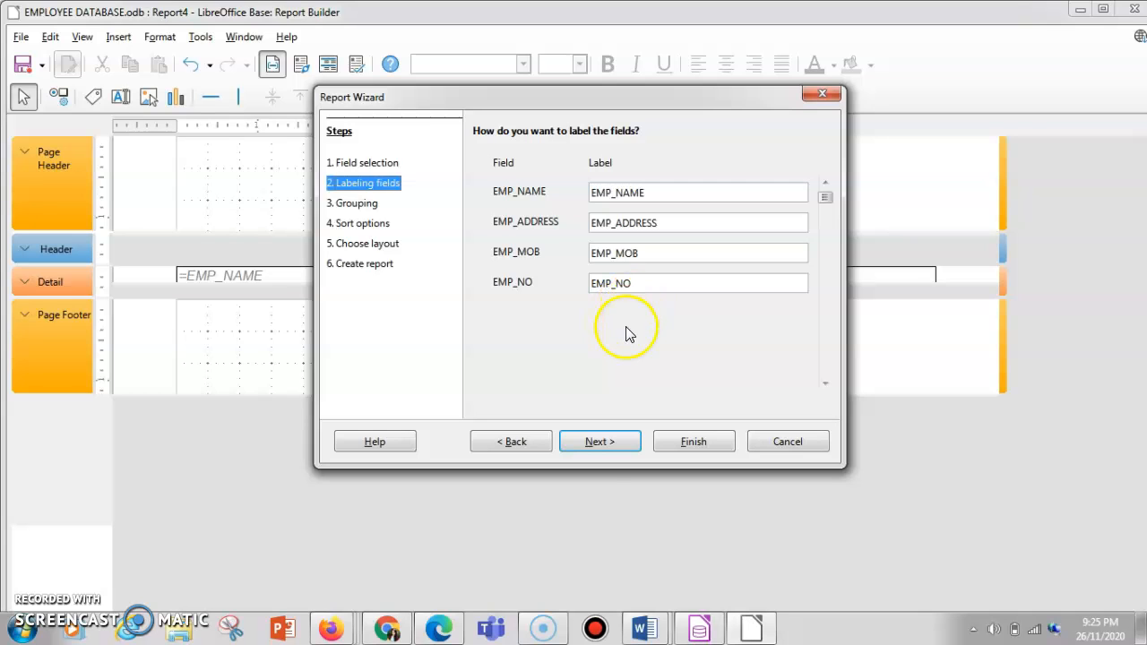
# - Keep the default field labels and group the report by EMP_NAME
pyautogui.click(589, 446)
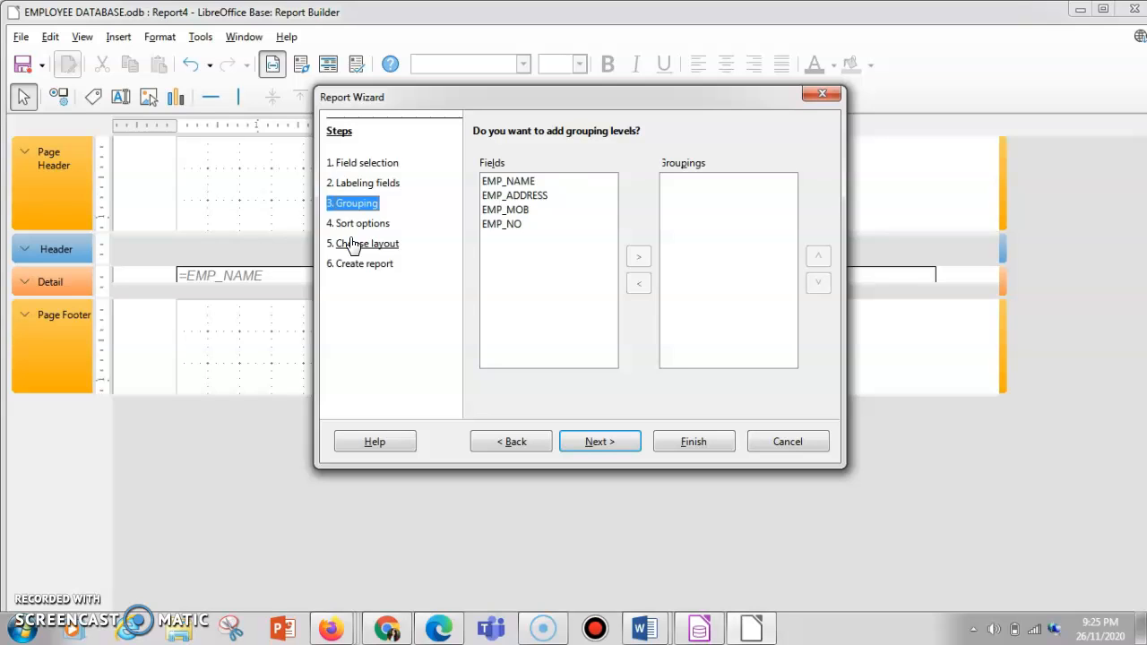
pyautogui.click(527, 181)
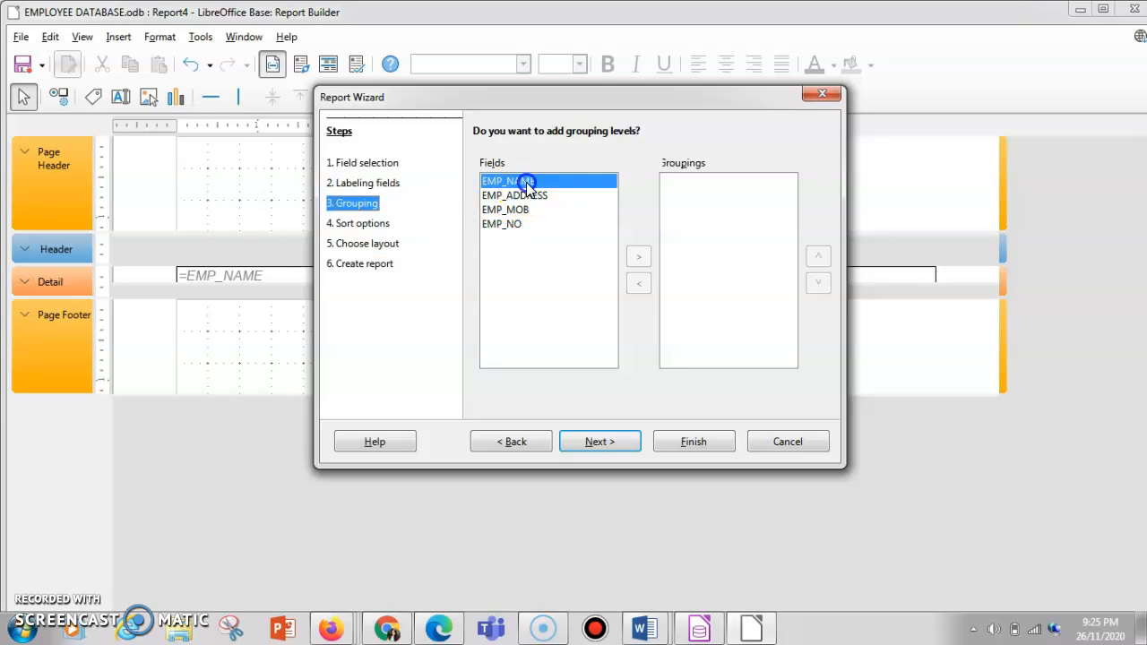
pyautogui.click(639, 256)
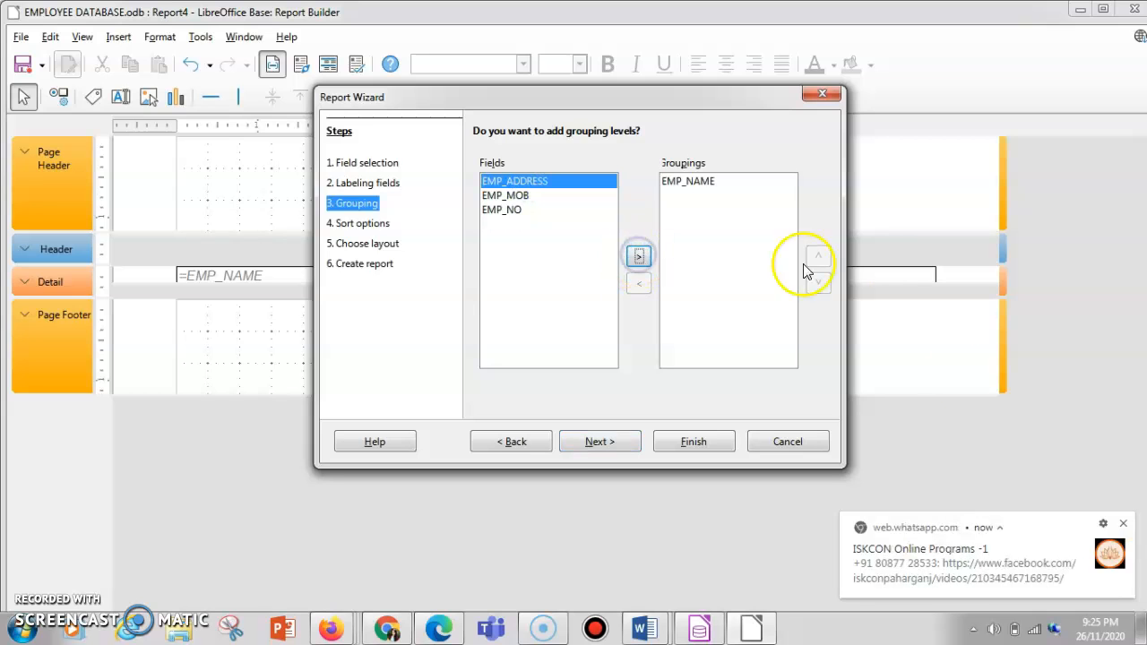
pyautogui.click(1123, 524)
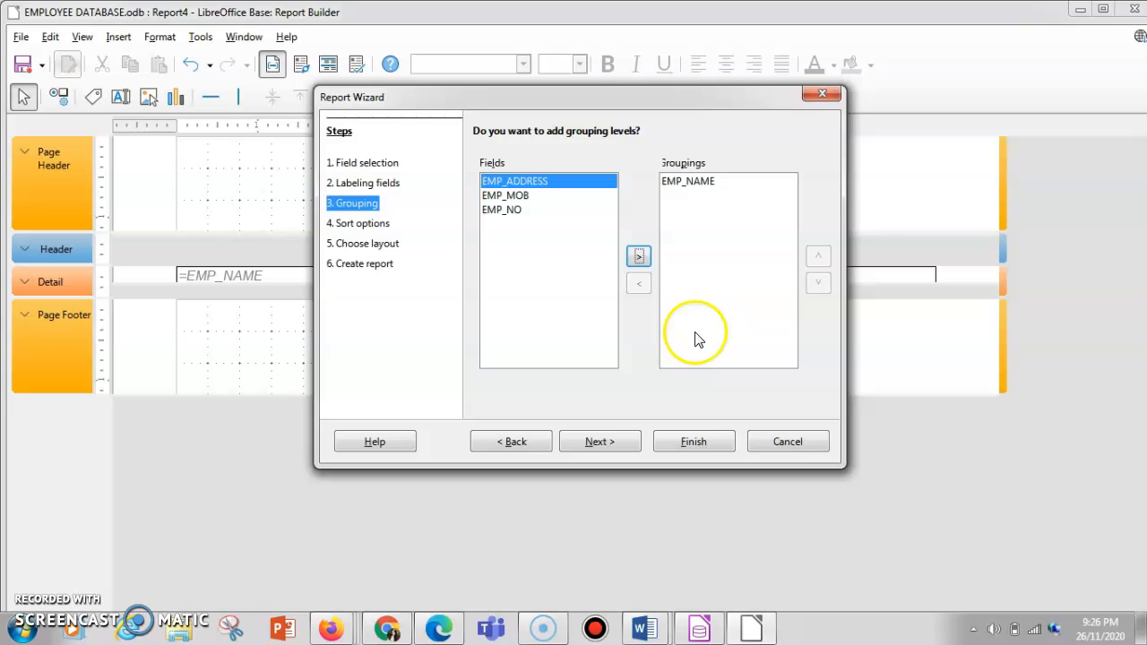
pyautogui.click(602, 445)
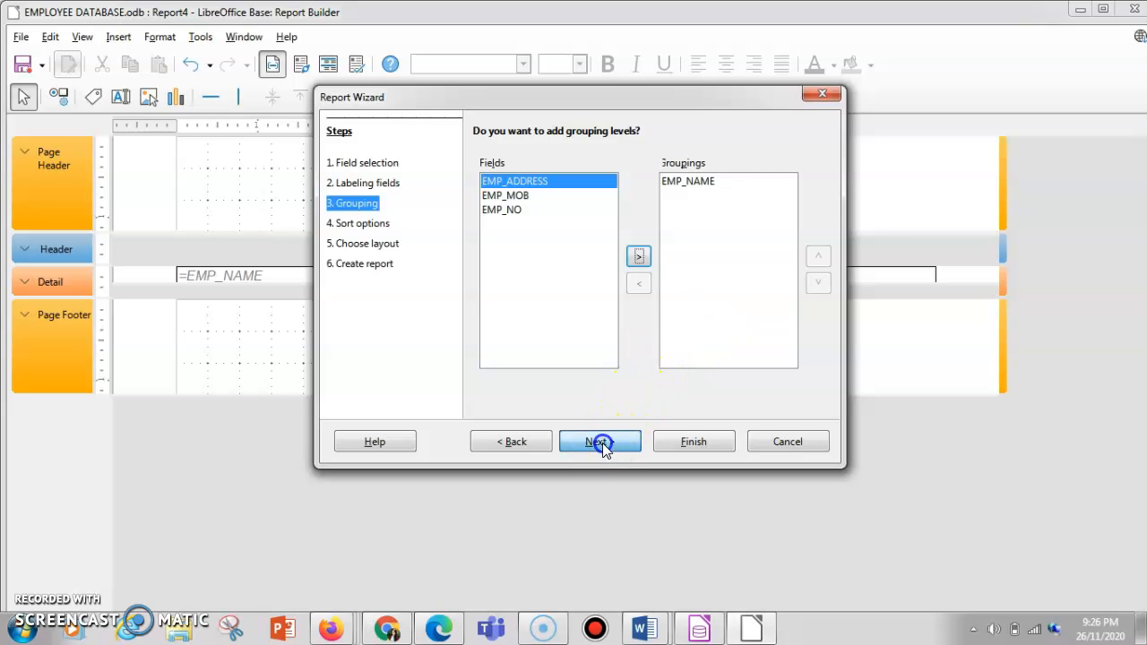
# - Leave the additional sort fields undefined and proceed to the layout choice
pyautogui.click(493, 280)
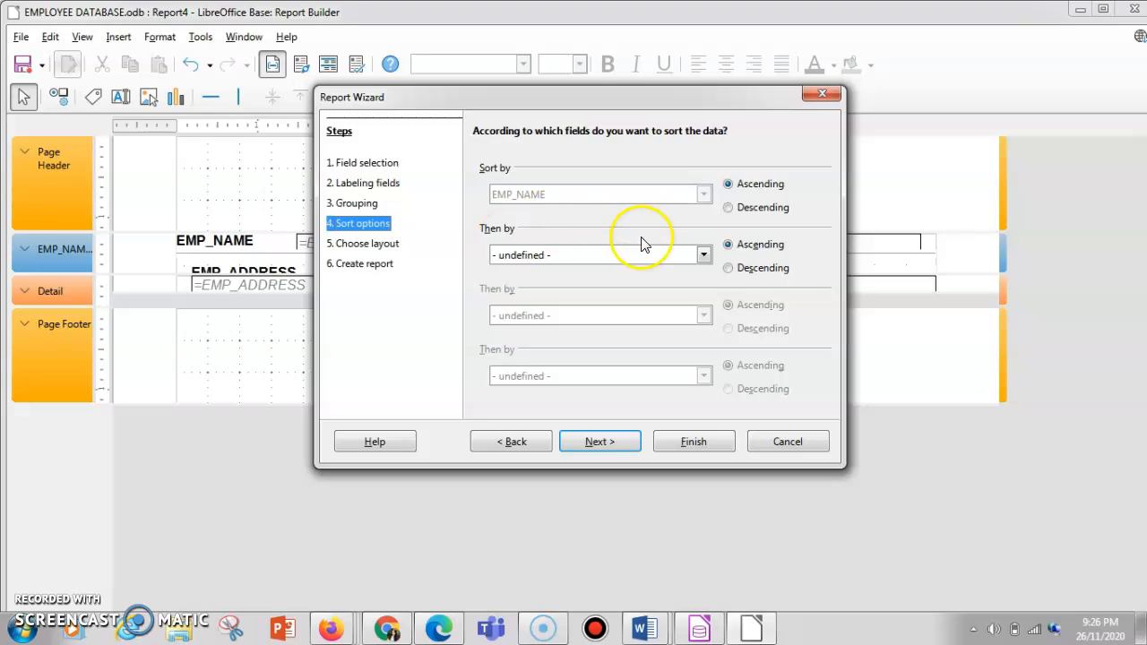
pyautogui.click(600, 442)
pyautogui.click(597, 442)
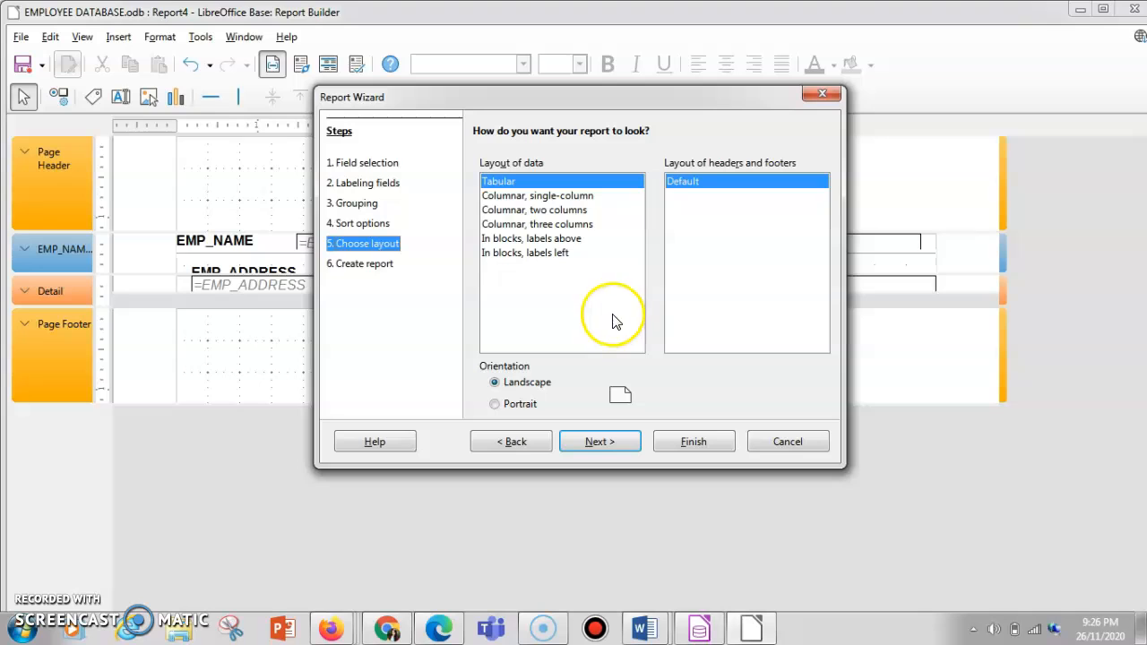
# - Try the columnar layouts up to three columns and move the Report Wizard and Add field windows off the report design
pyautogui.click(537, 197)
pyautogui.click(529, 211)
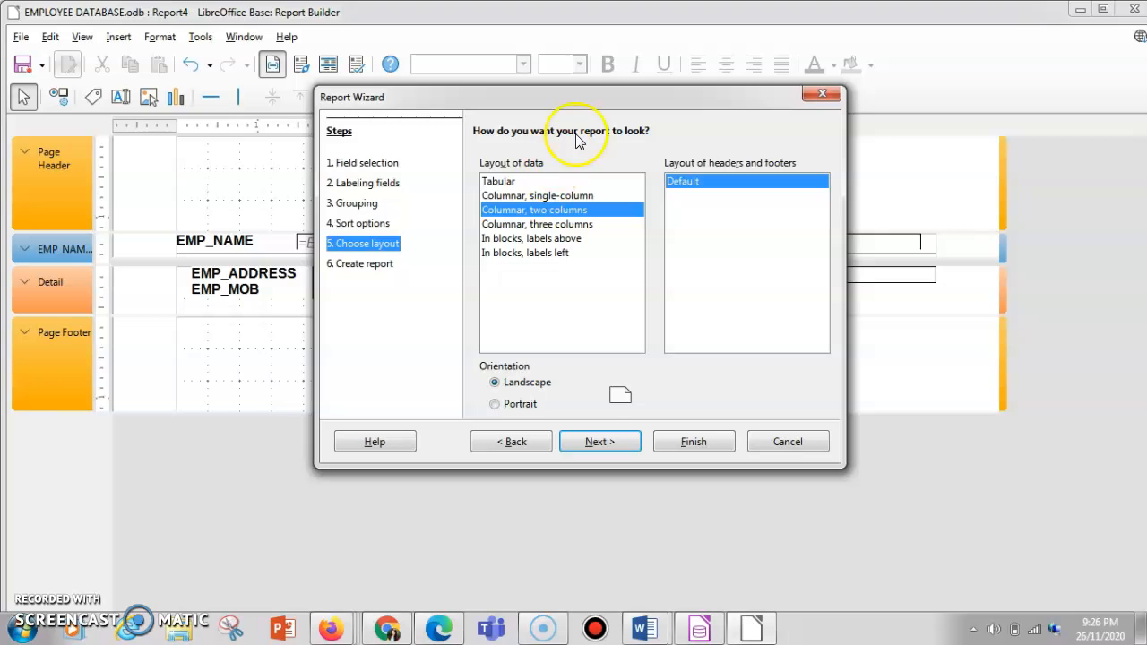
pyautogui.click(537, 225)
pyautogui.moveTo(593, 94); pyautogui.dragTo(670, 341)
pyautogui.moveTo(604, 189); pyautogui.dragTo(986, 4)
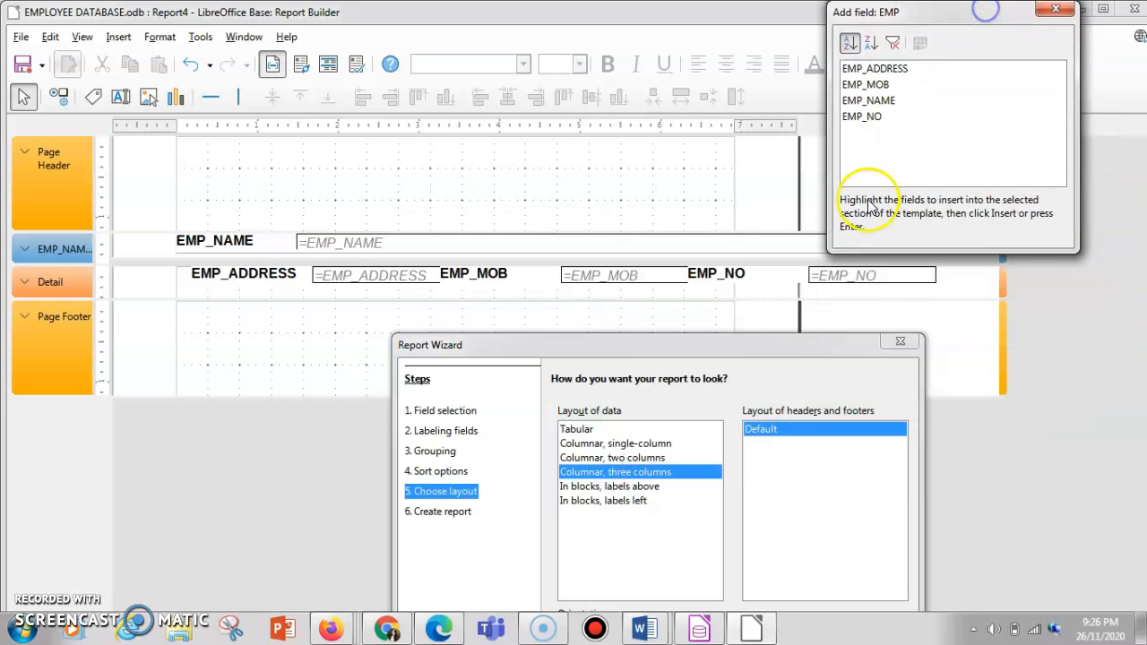
# - Preview the tabular, columnar and block data layouts in turn, ending with In blocks, labels left selected
pyautogui.click(575, 430)
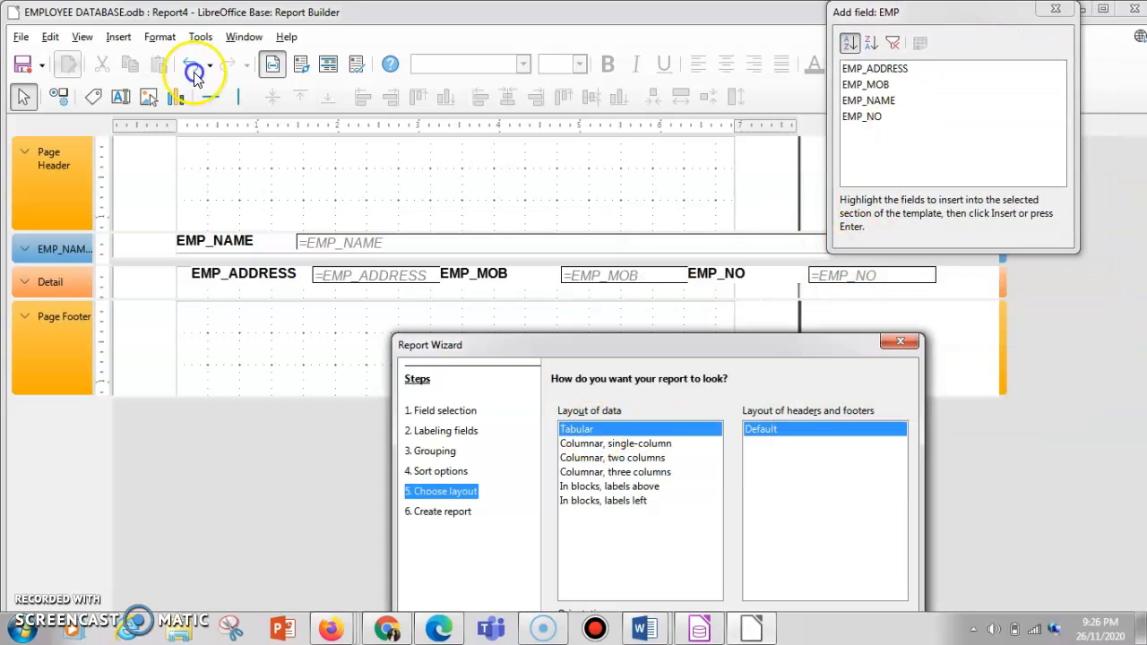
pyautogui.click(594, 434)
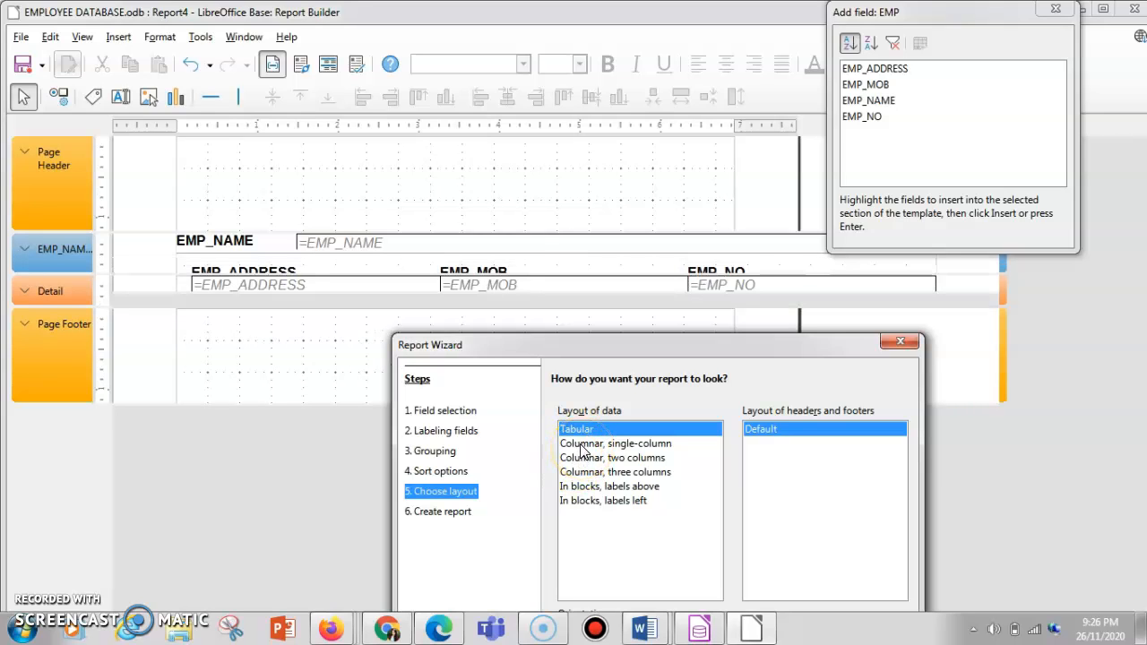
pyautogui.click(580, 445)
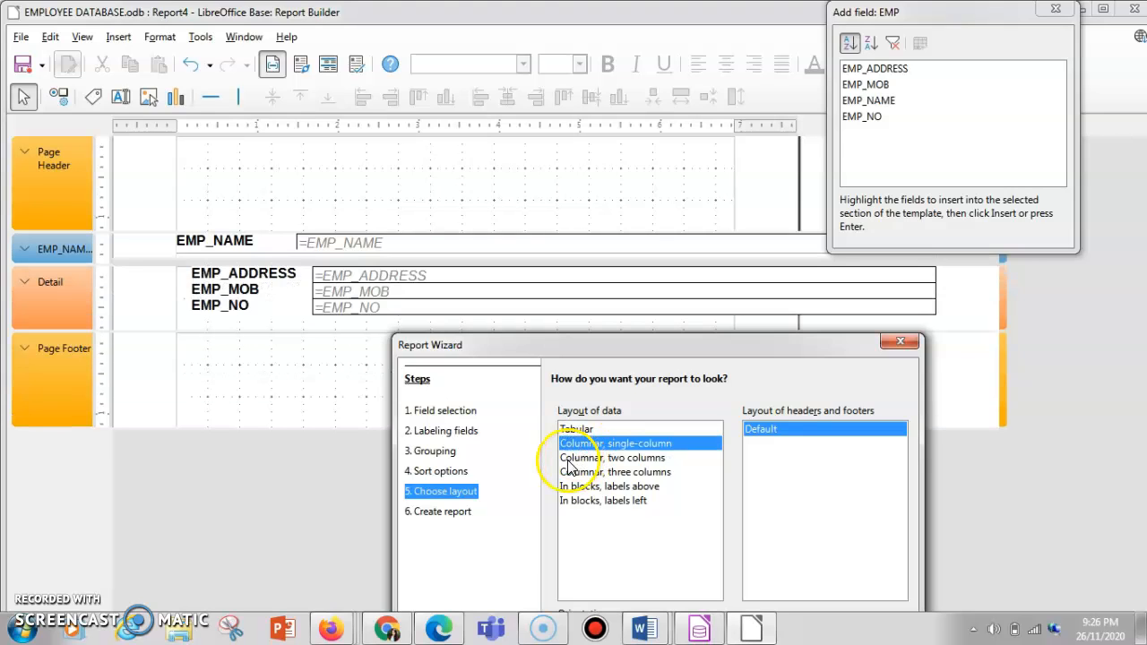
pyautogui.click(568, 459)
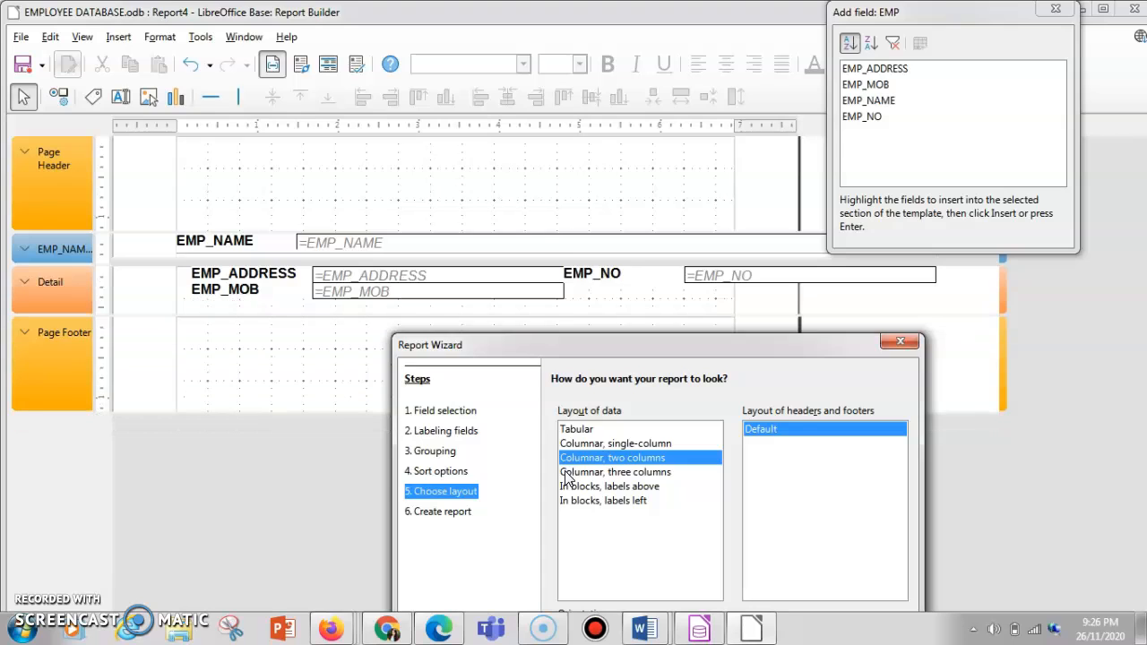
pyautogui.click(566, 474)
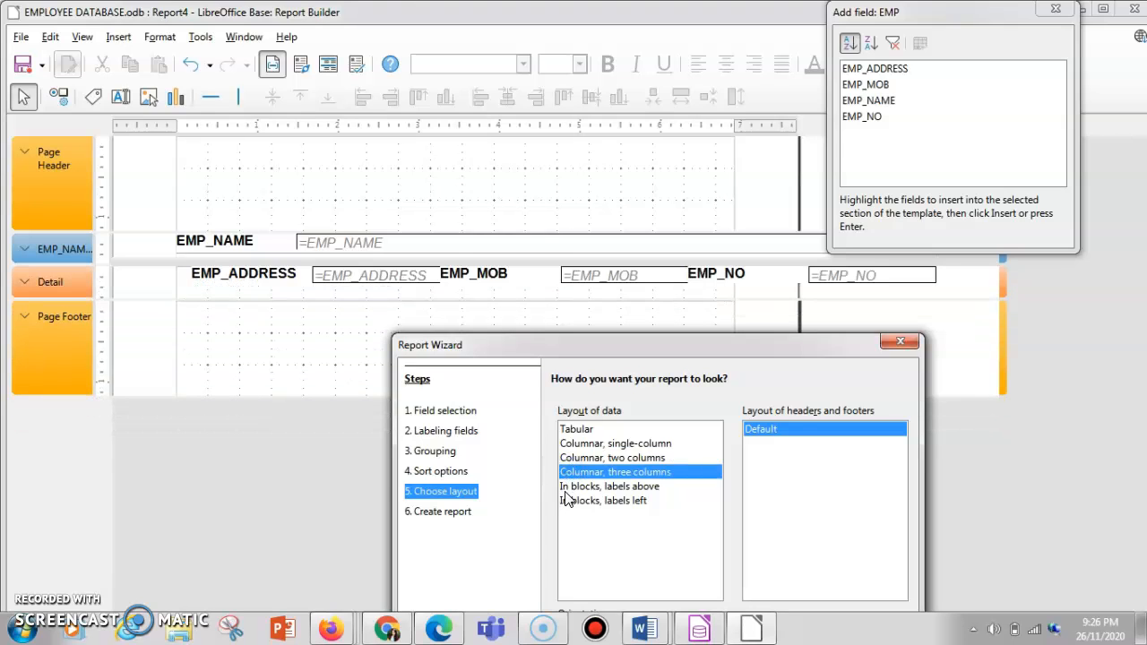
pyautogui.click(565, 491)
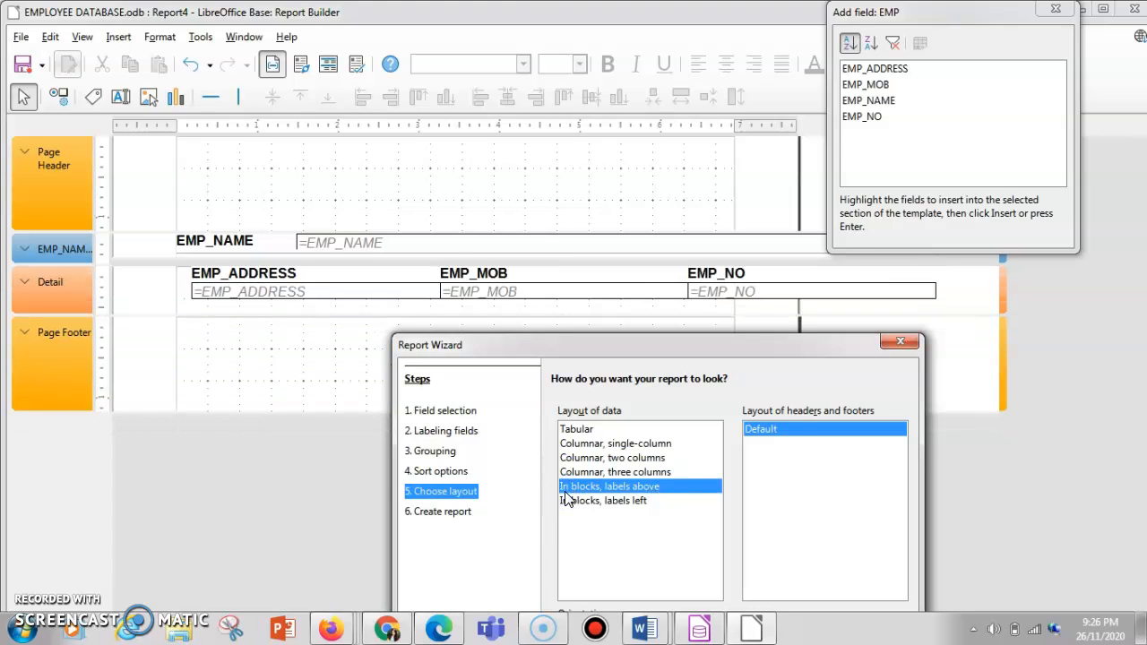
pyautogui.click(568, 503)
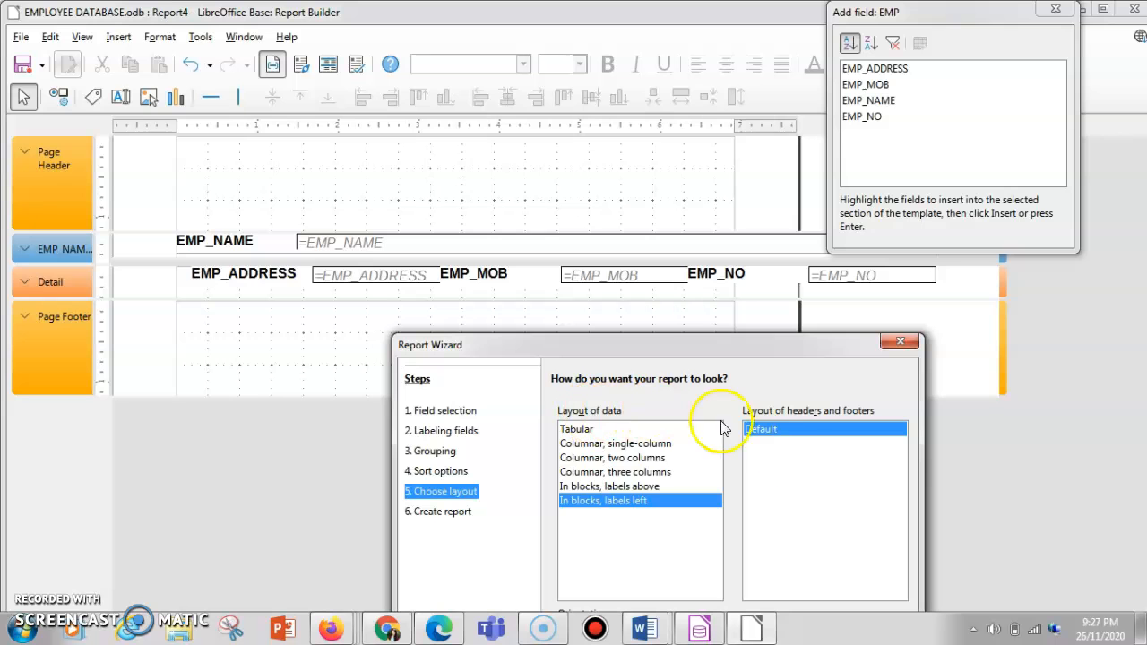
# - Set the report's orientation to Portrait and continue to the final wizard page
pyautogui.moveTo(666, 358); pyautogui.dragTo(566, 203)
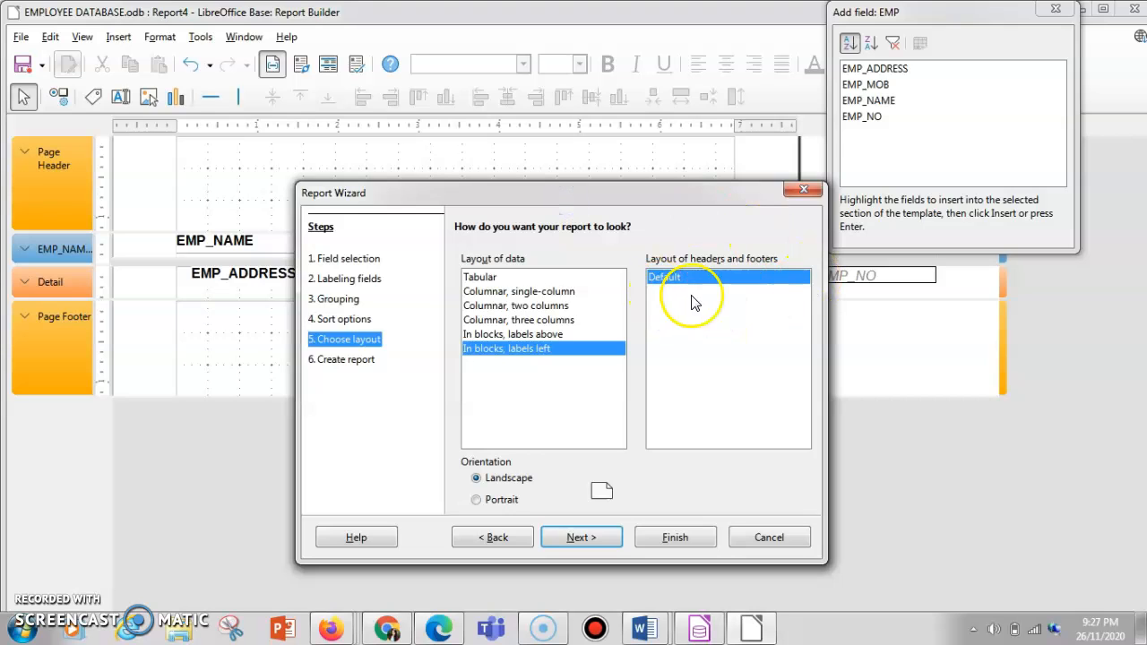
pyautogui.click(475, 501)
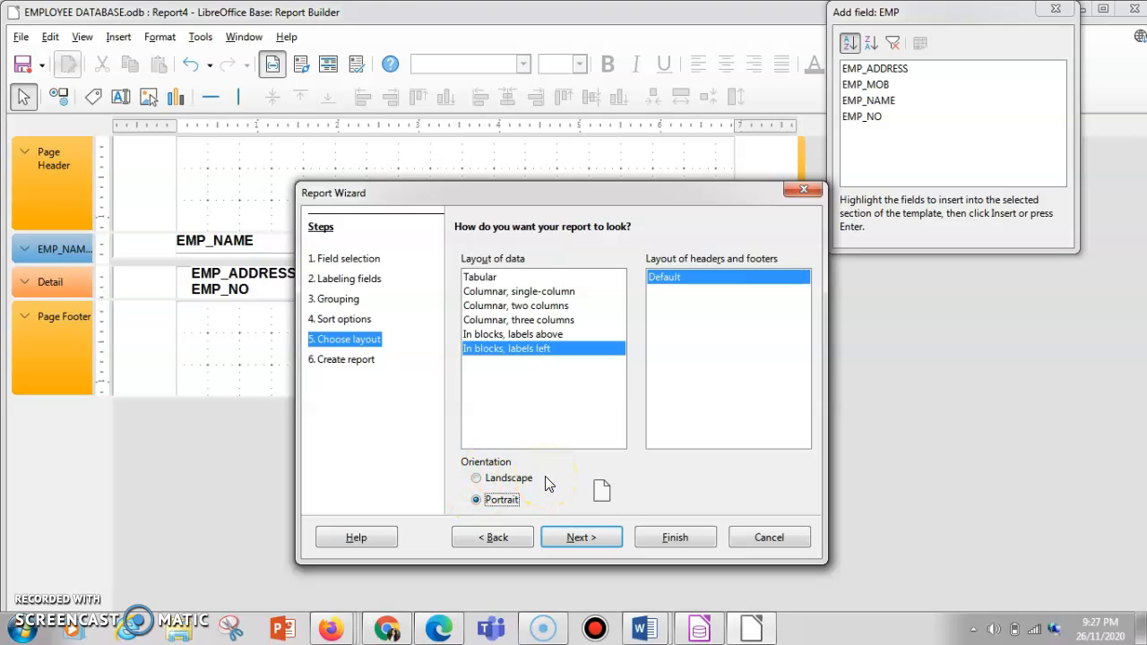
pyautogui.click(563, 544)
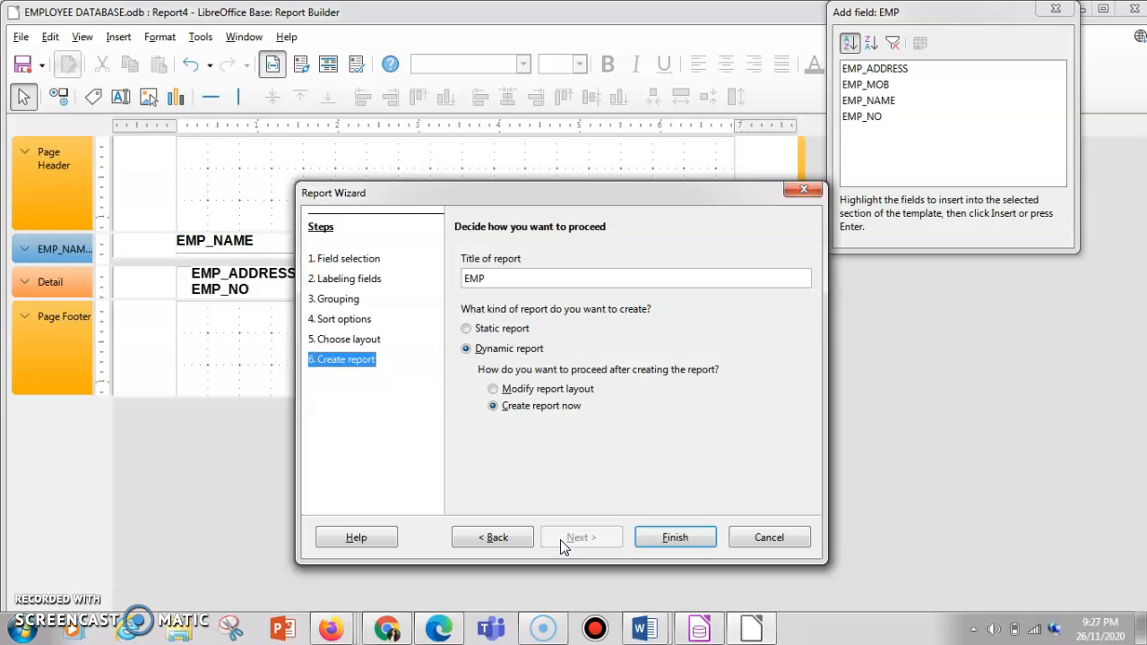
# - Title the report EMPLOYEE, make it a static report and finish the wizard
pyautogui.click(500, 278)
pyautogui.press('BackSpace')
pyautogui.press('BackSpace')
pyautogui.write('MPLOYEE')
pyautogui.click(493, 406)
pyautogui.click(470, 330)
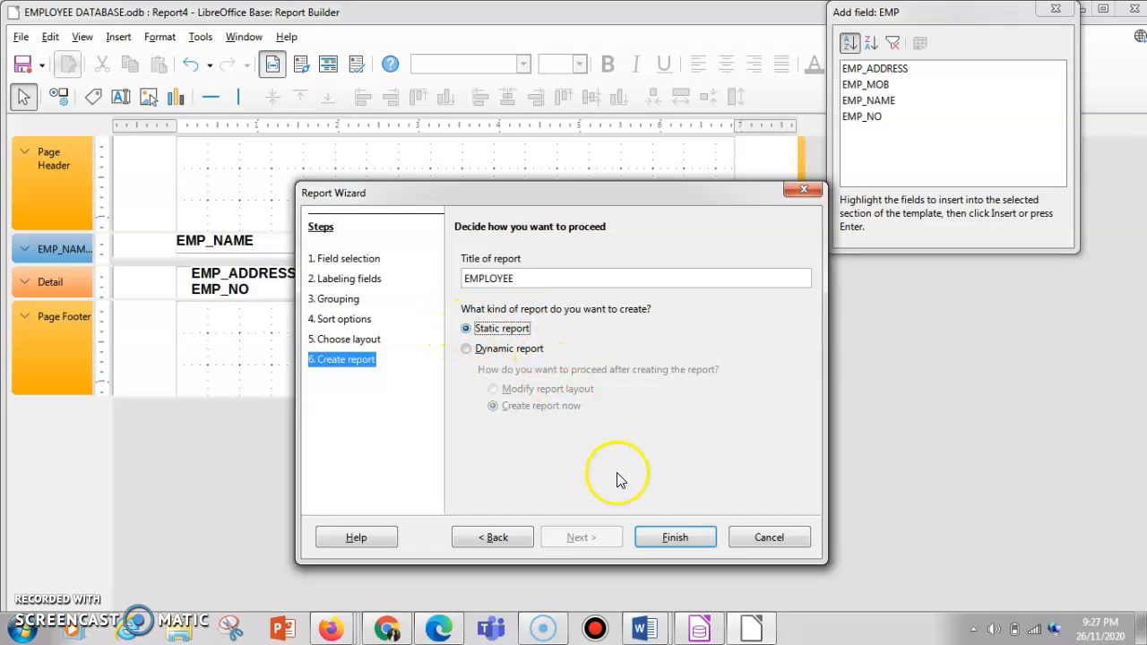
pyautogui.click(675, 540)
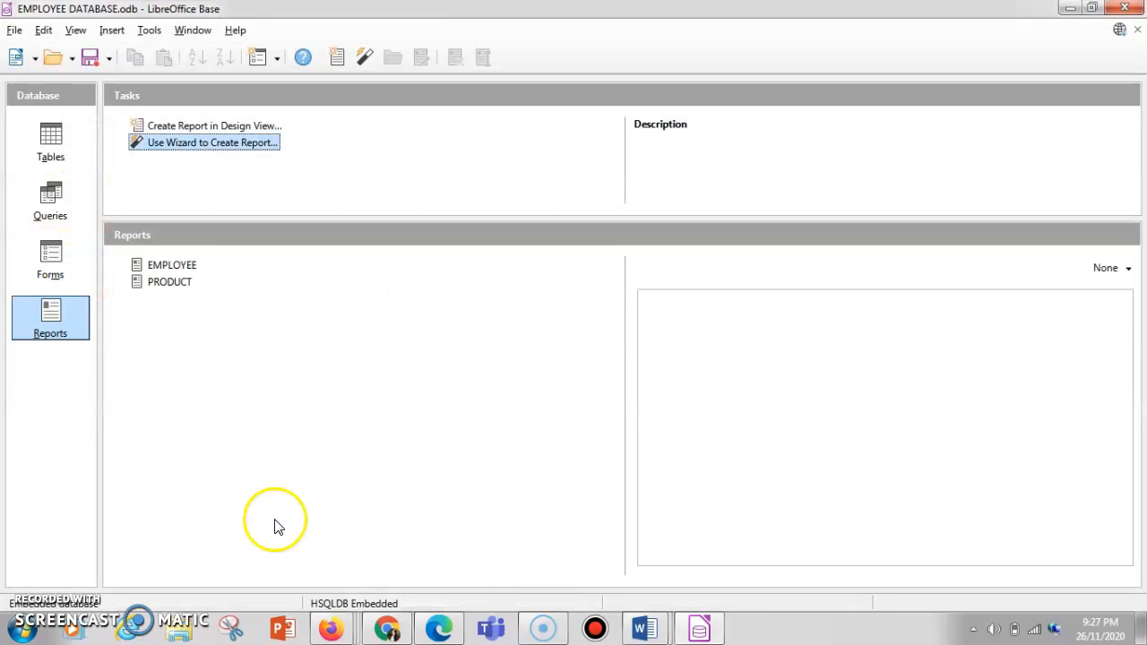
# - Open the EMPLOYEE report from the reports list and start saving it with Save As
pyautogui.doubleClick(175, 266)
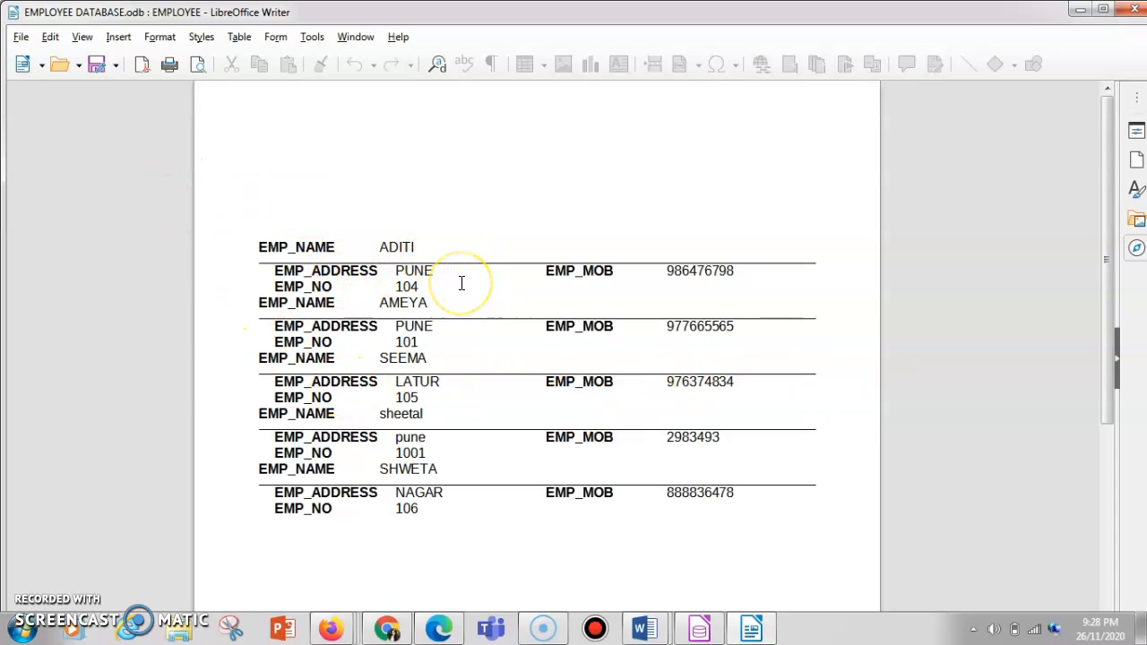
pyautogui.click(19, 38)
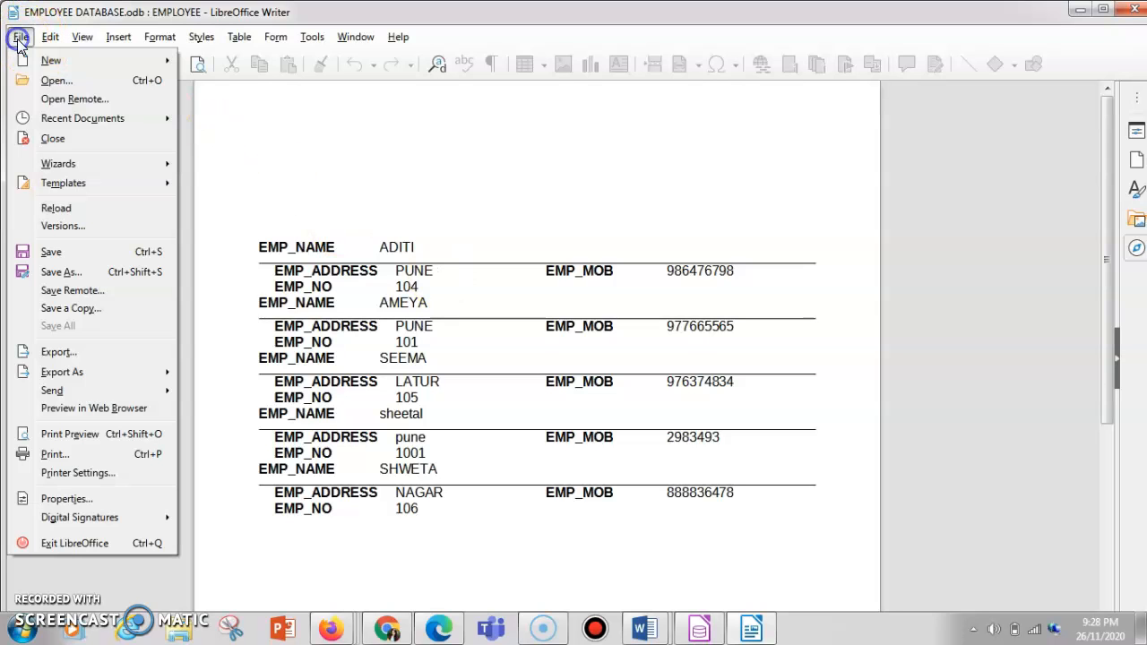
pyautogui.click(77, 272)
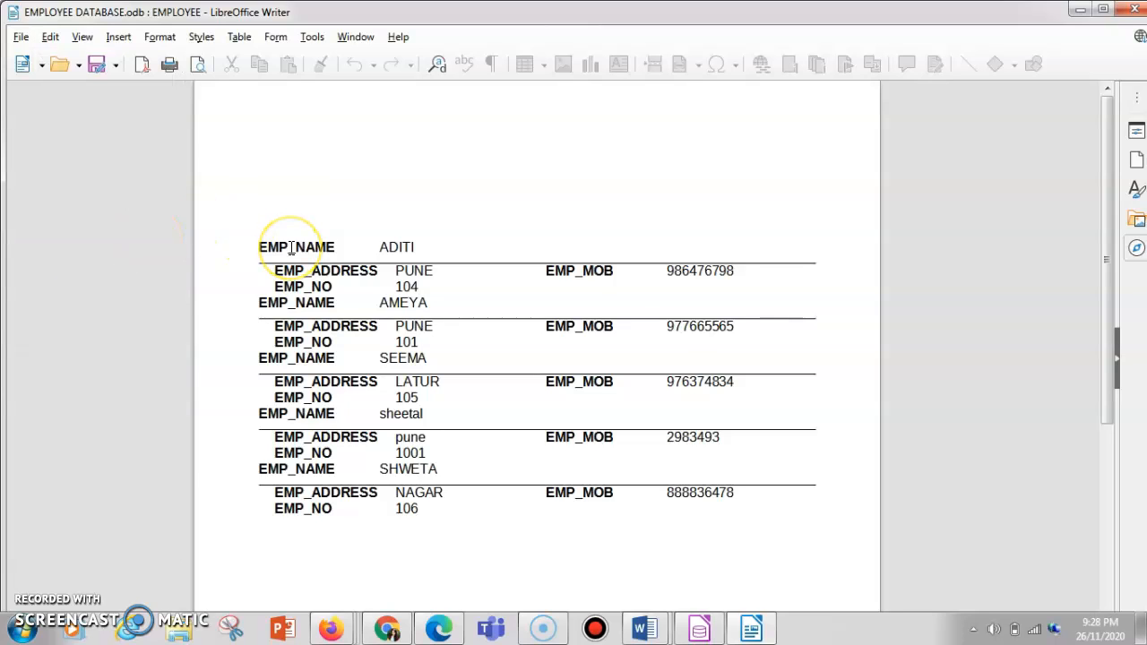